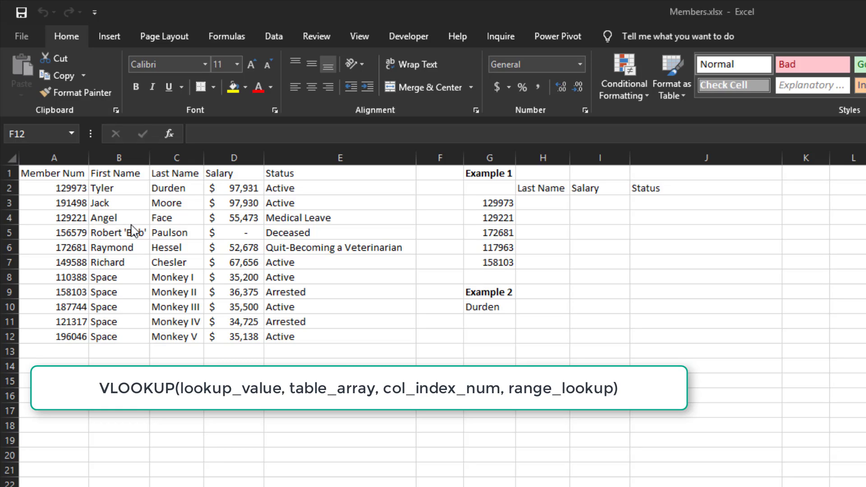
In H3, enter =VLOOKUP(G3,A:E,3,FALSE) to return the last name for the member number in G3
{"action": "left_click_drag", "start_coordinate": [39, 157], "coordinate": [164, 154]}
{"action": "left_click", "coordinate": [541, 205]}
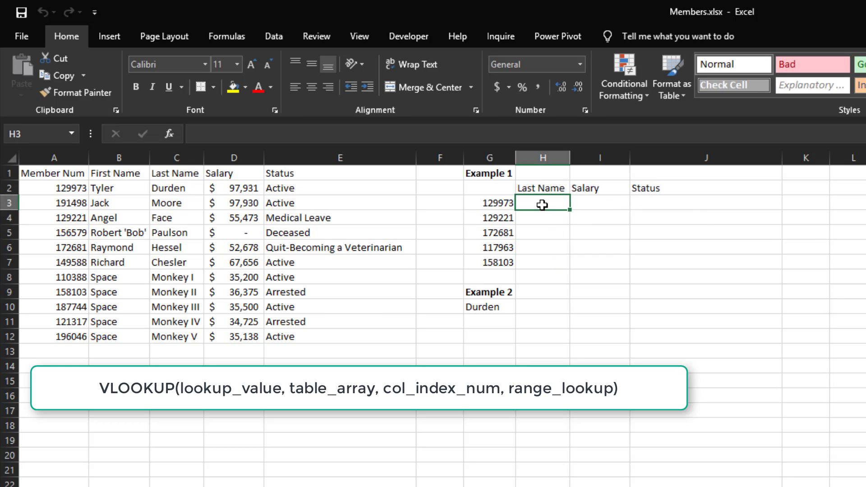
{"action": "type", "text": "=vlookup"}
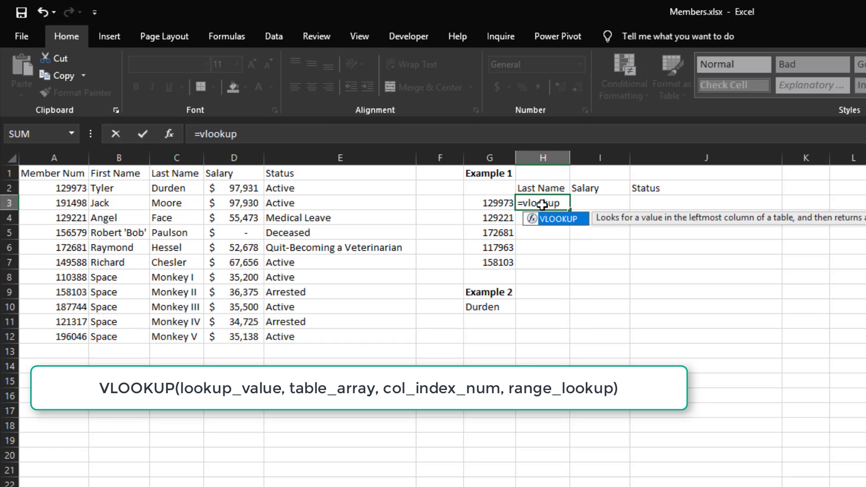
{"action": "type", "text": "("}
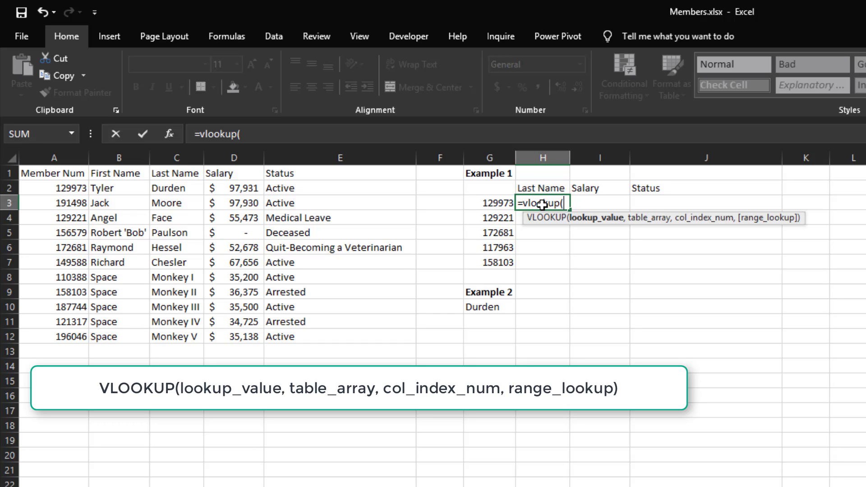
{"action": "left_click", "coordinate": [481, 203]}
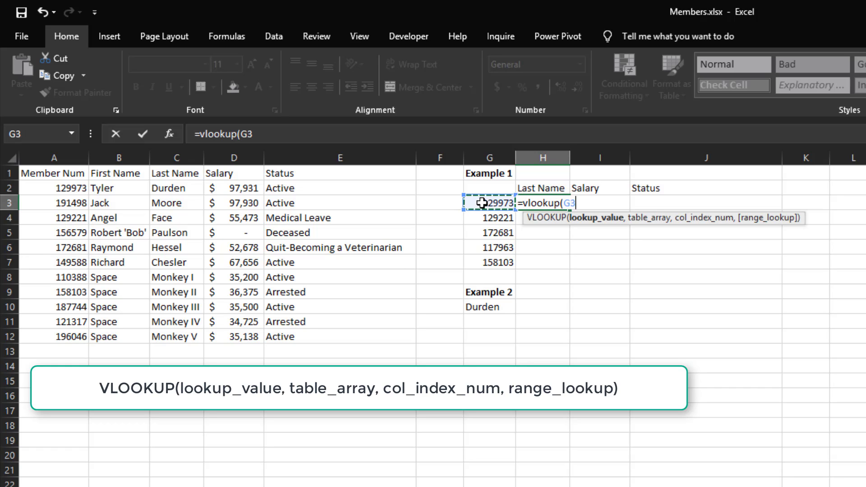
{"action": "type", "text": ","}
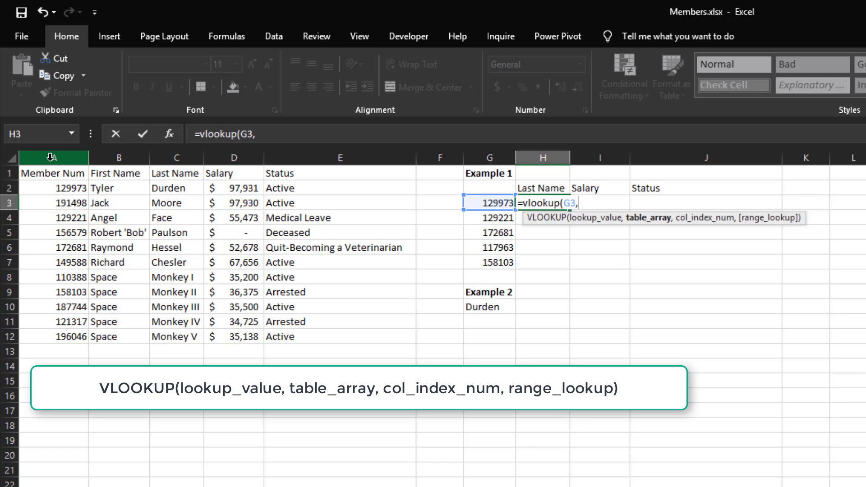
{"action": "left_click_drag", "start_coordinate": [47, 156], "coordinate": [292, 157]}
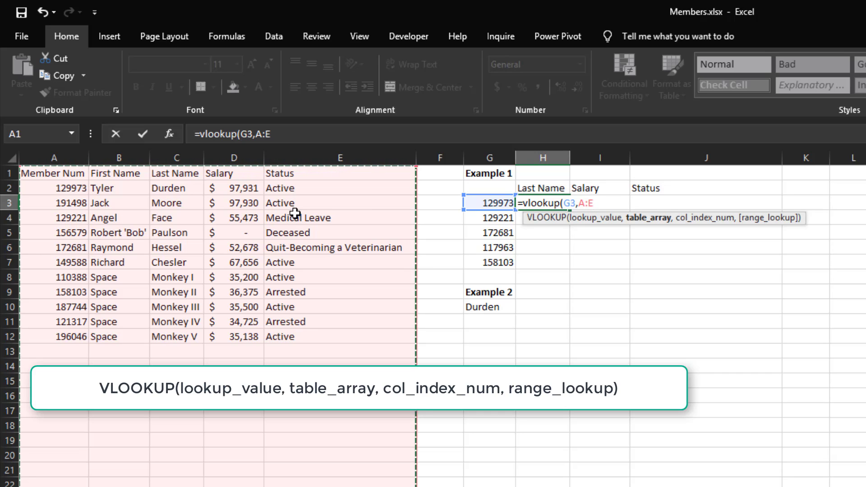
{"action": "type", "text": ","}
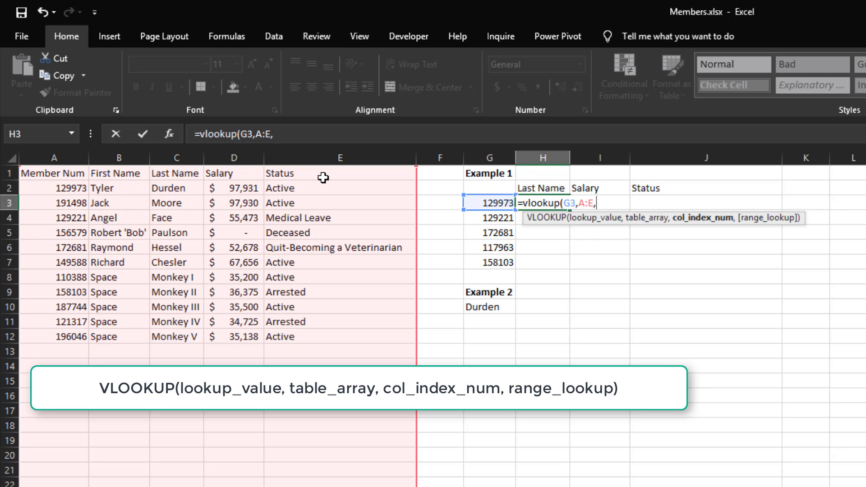
{"action": "type", "text": "3,"}
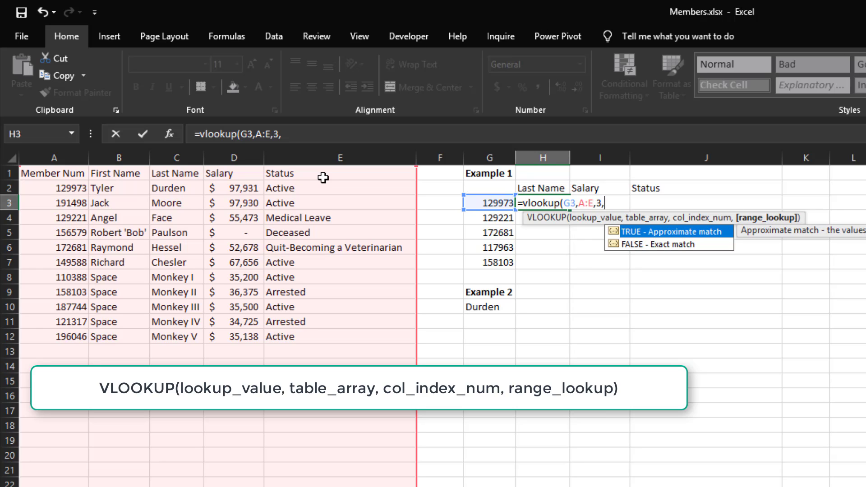
{"action": "type", "text": "False)"}
{"action": "key", "text": "Return"}
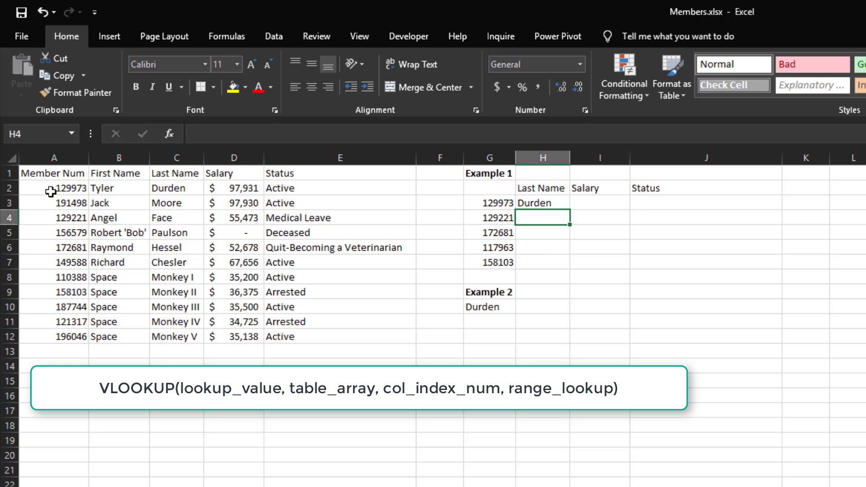
In I3, enter =VLOOKUP(G3,A:E,4,FALSE) to return the salary for the member number in G3
{"action": "left_click", "coordinate": [583, 204]}
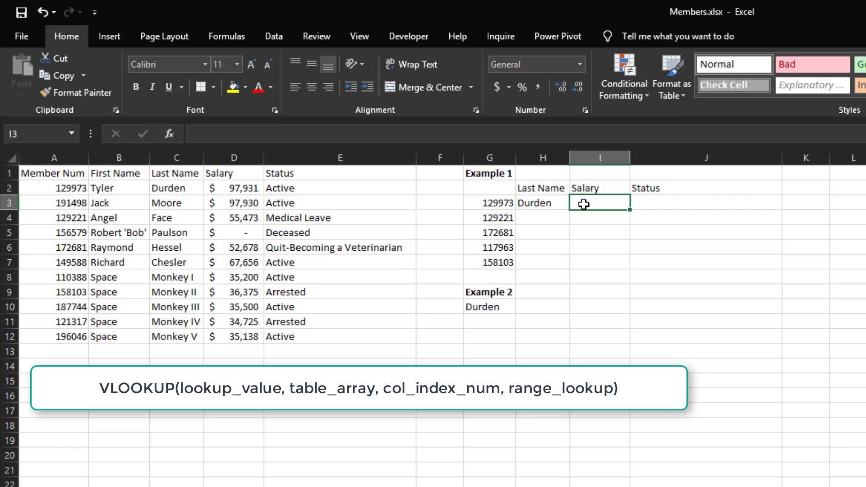
{"action": "type", "text": "=vlookup("}
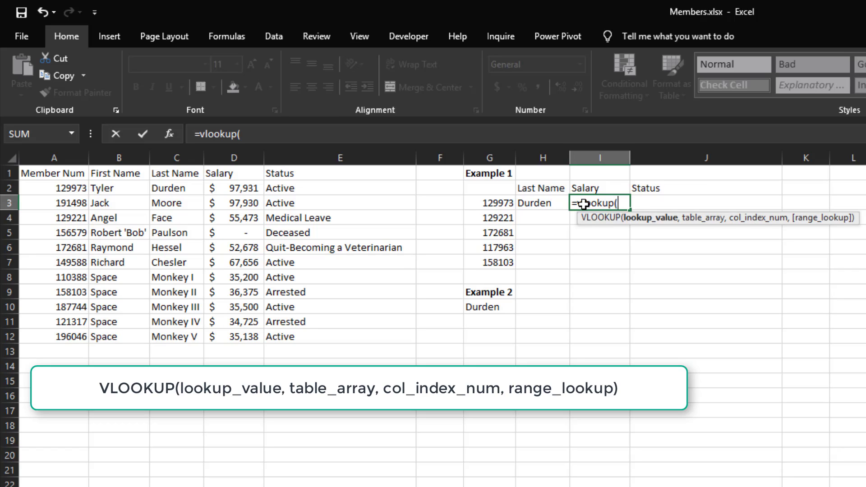
{"action": "key", "text": "Left"}
{"action": "key", "text": "Left"}
{"action": "key", "text": "Left"}
{"action": "key", "text": "Right"}
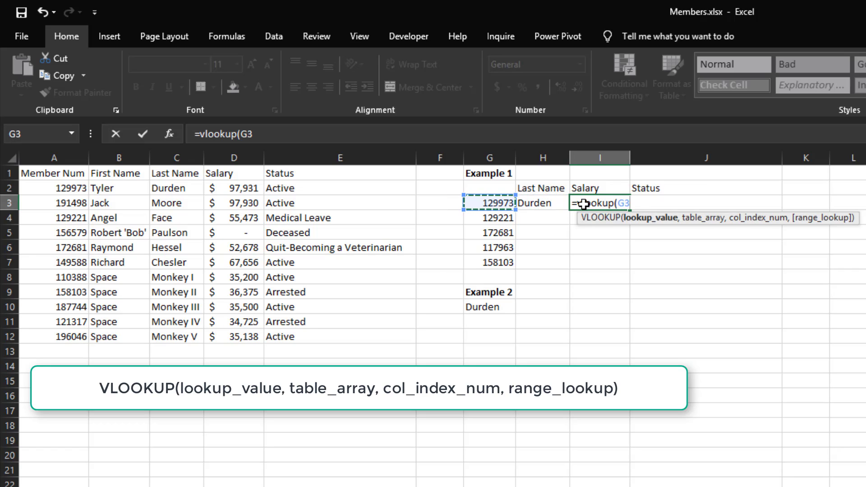
{"action": "type", "text": ","}
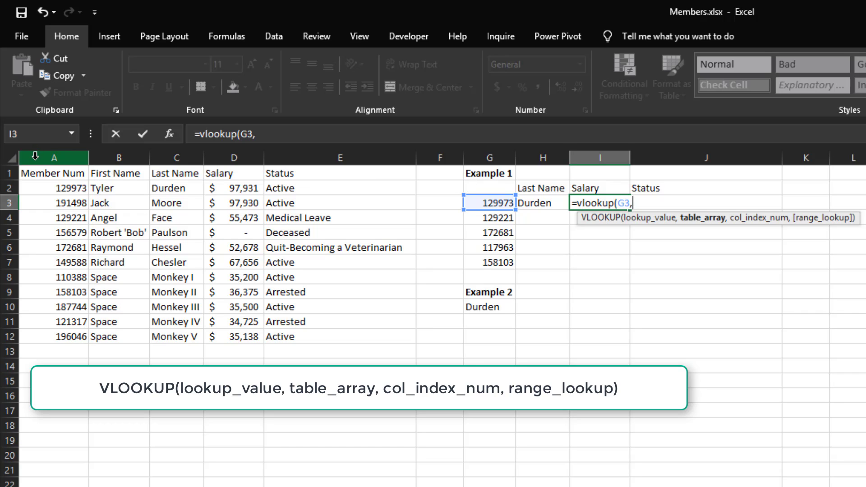
{"action": "left_click_drag", "start_coordinate": [35, 156], "coordinate": [312, 145]}
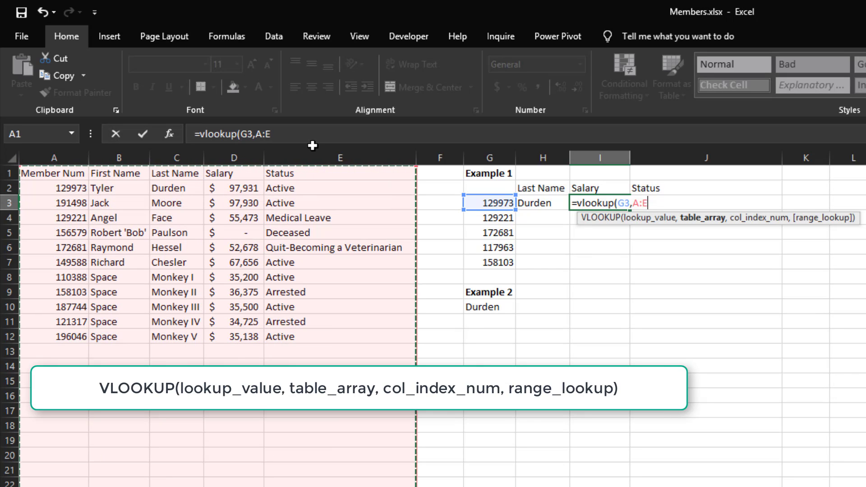
{"action": "type", "text": ","}
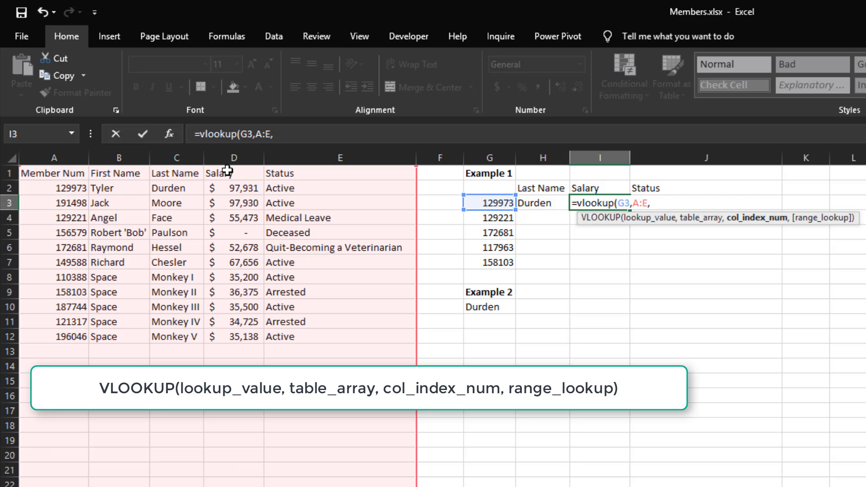
{"action": "type", "text": ","}
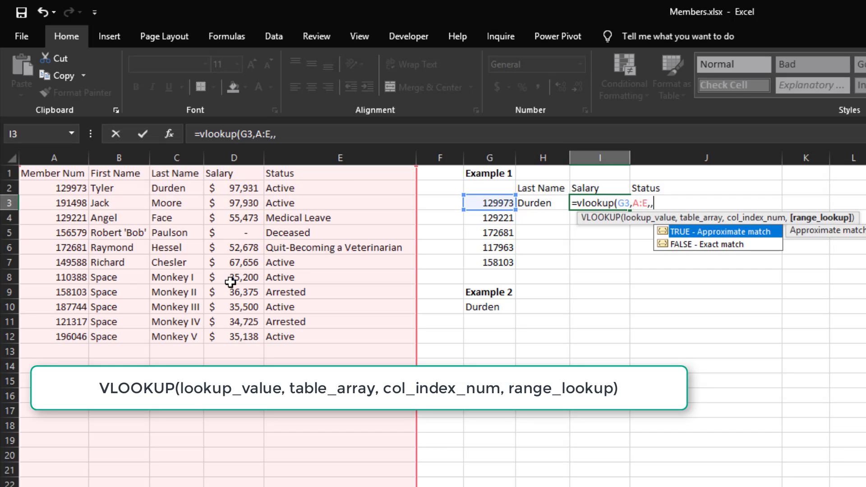
{"action": "key", "text": "BackSpace"}
{"action": "type", "text": "4,Fal"}
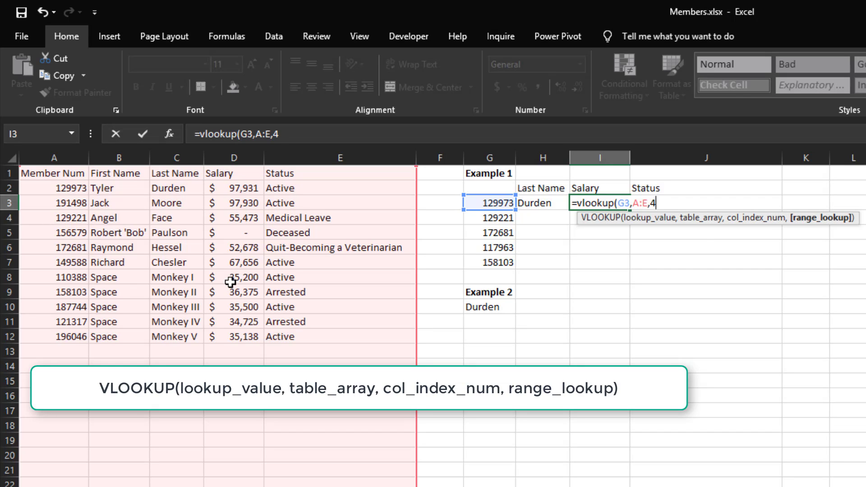
{"action": "type", "text": "se"}
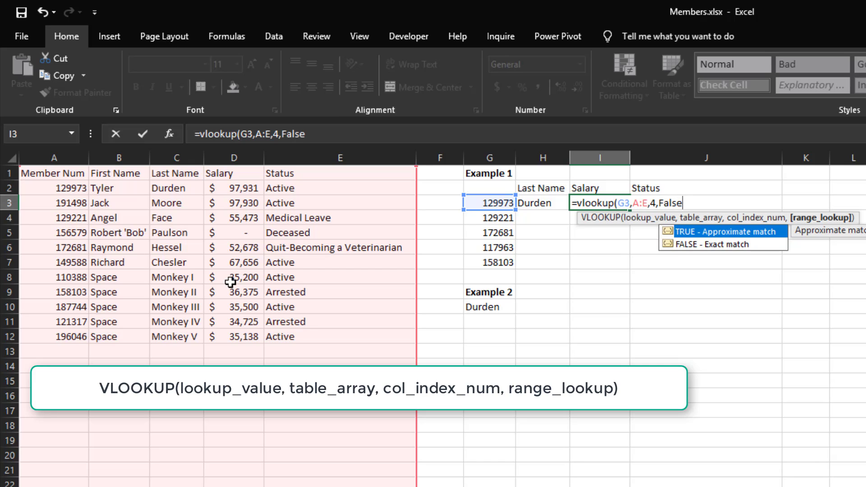
{"action": "type", "text": ")"}
{"action": "key", "text": "Return"}
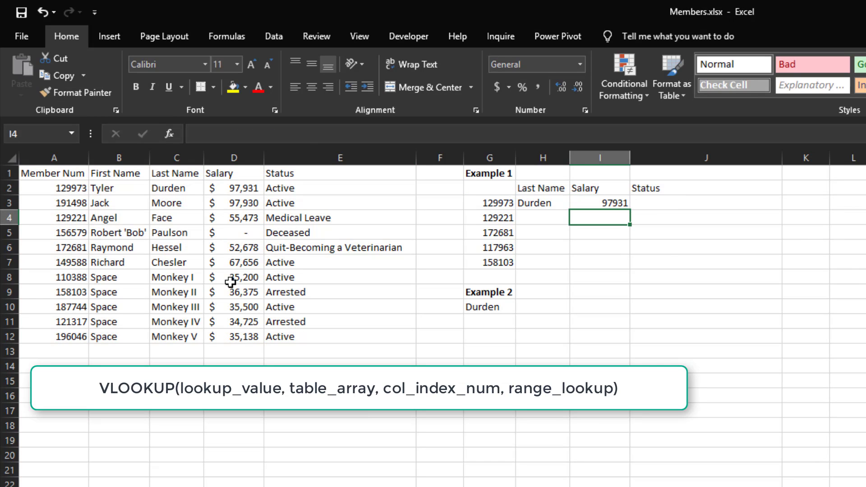
In J3, enter =VLOOKUP(G3,A:E,5,FALSE) to return the status for the member number in G3
{"action": "key", "text": "Up"}
{"action": "key", "text": "Right"}
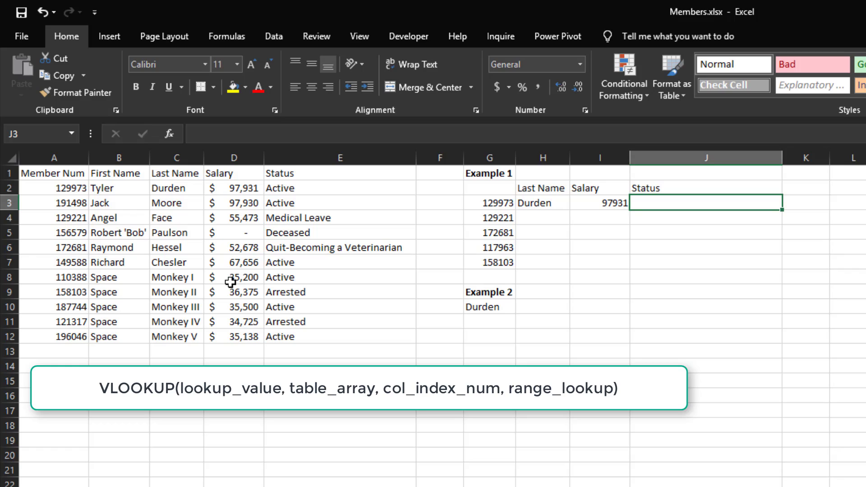
{"action": "type", "text": "="}
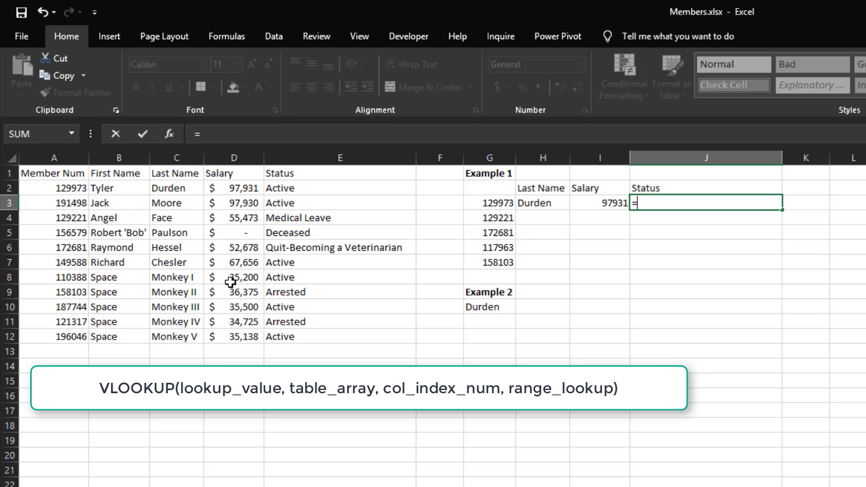
{"action": "type", "text": "vlookup("}
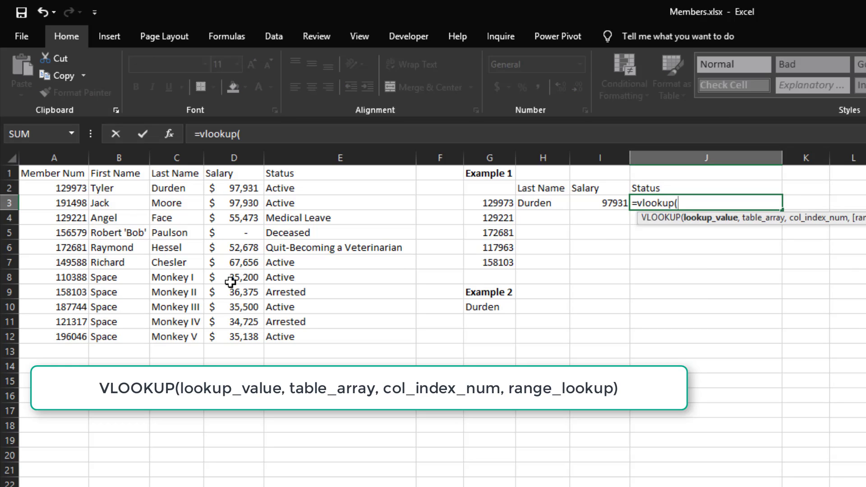
{"action": "left_click", "coordinate": [478, 203]}
{"action": "type", "text": ","}
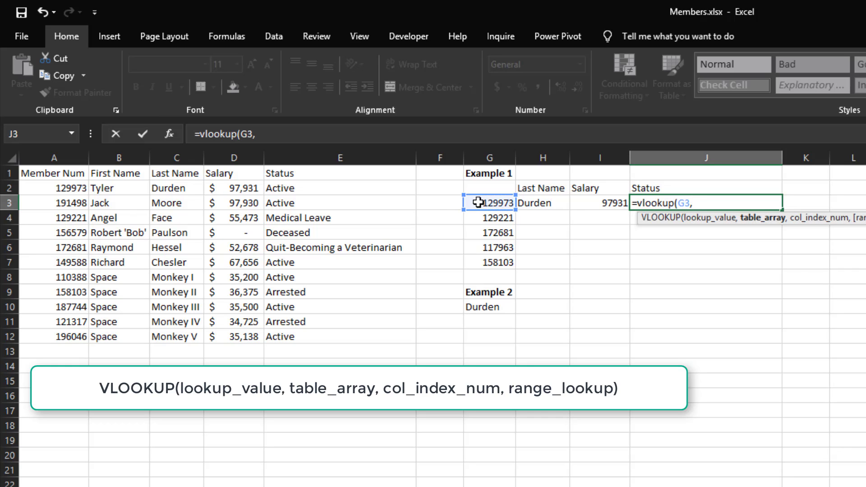
{"action": "left_click_drag", "start_coordinate": [53, 157], "coordinate": [325, 170]}
{"action": "type", "text": ","}
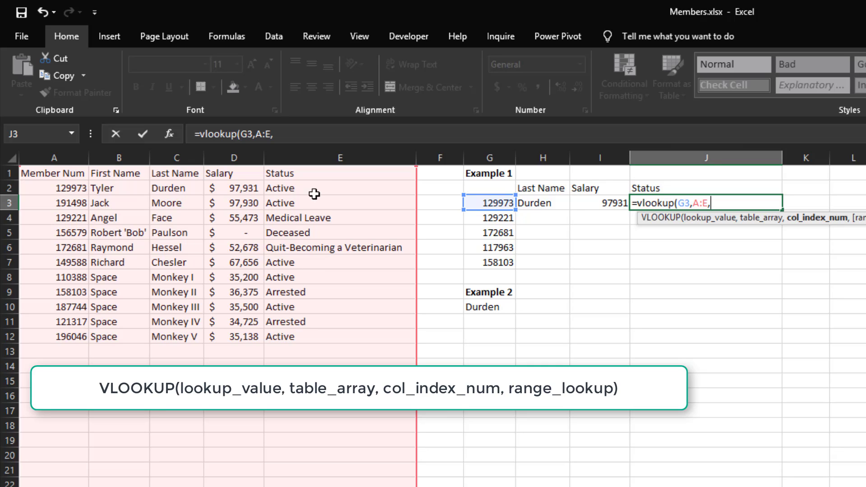
{"action": "type", "text": "5,false)"}
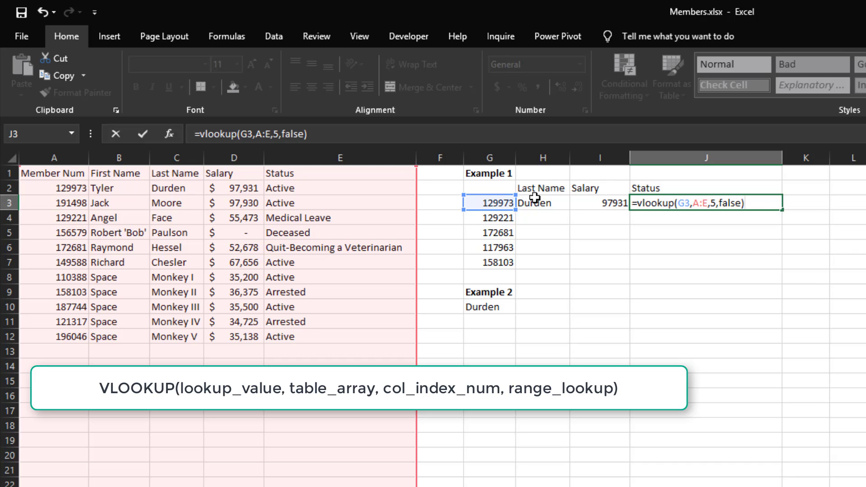
{"action": "key", "text": "Return"}
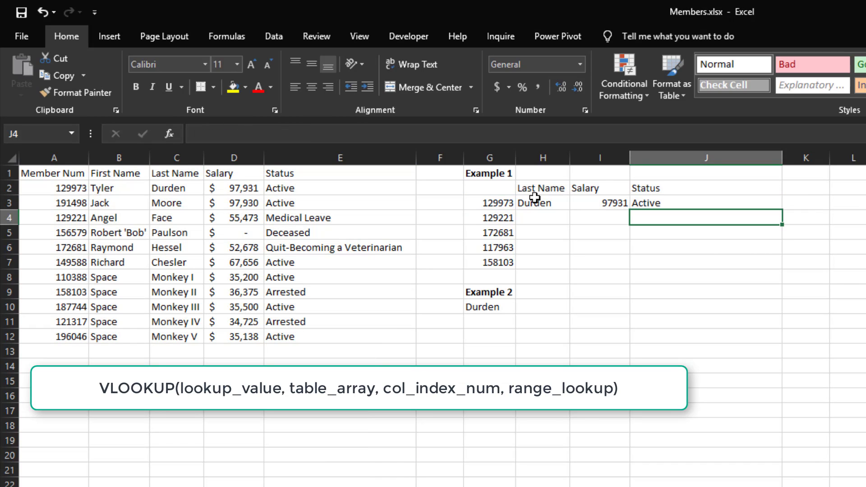
Fill the three lookup formulas in H3:J3 down through row 7
{"action": "left_click", "coordinate": [532, 229]}
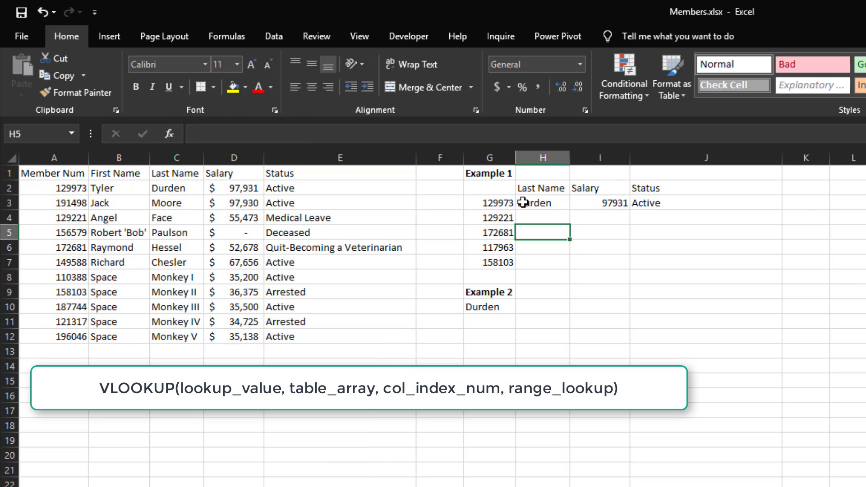
{"action": "left_click_drag", "start_coordinate": [522, 202], "coordinate": [676, 200]}
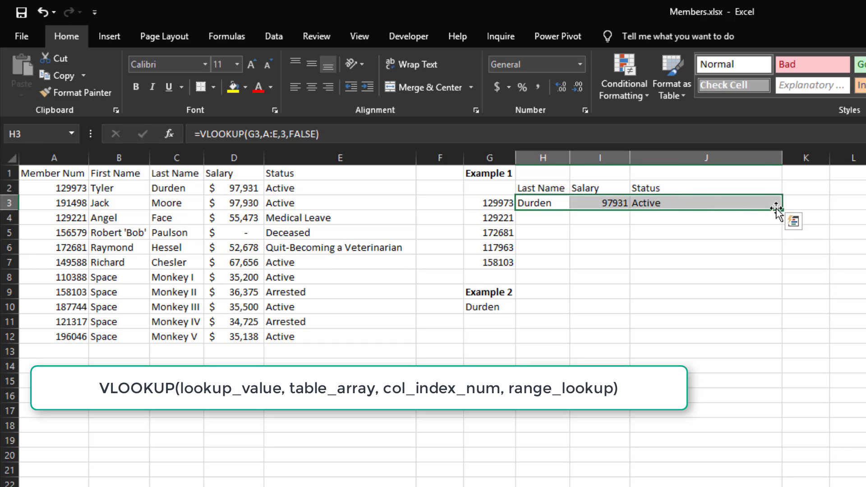
{"action": "left_click_drag", "start_coordinate": [784, 208], "coordinate": [772, 270]}
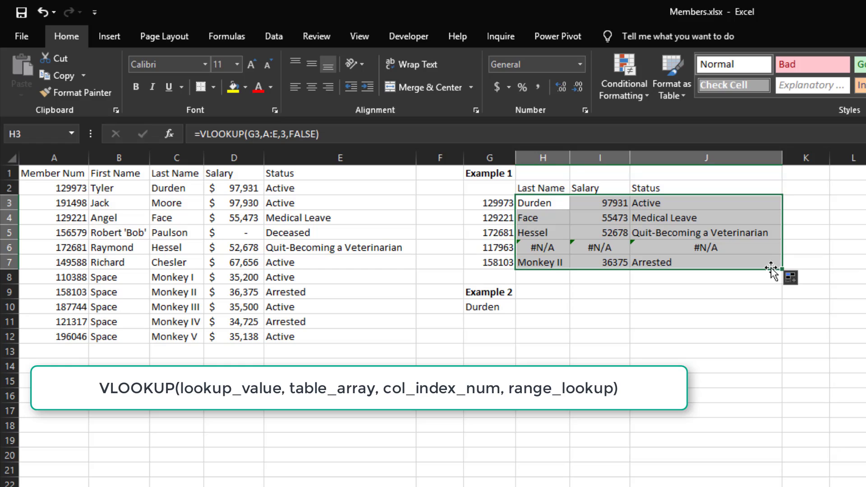
{"action": "left_click", "coordinate": [580, 290]}
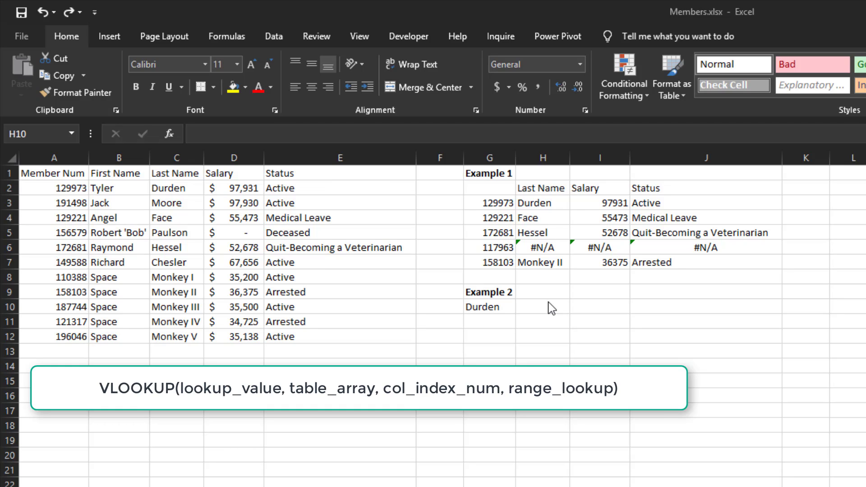
In H10, enter =VLOOKUP(G10,C:E,1,FALSE) to return the last name matching G10
{"action": "left_click", "coordinate": [547, 307]}
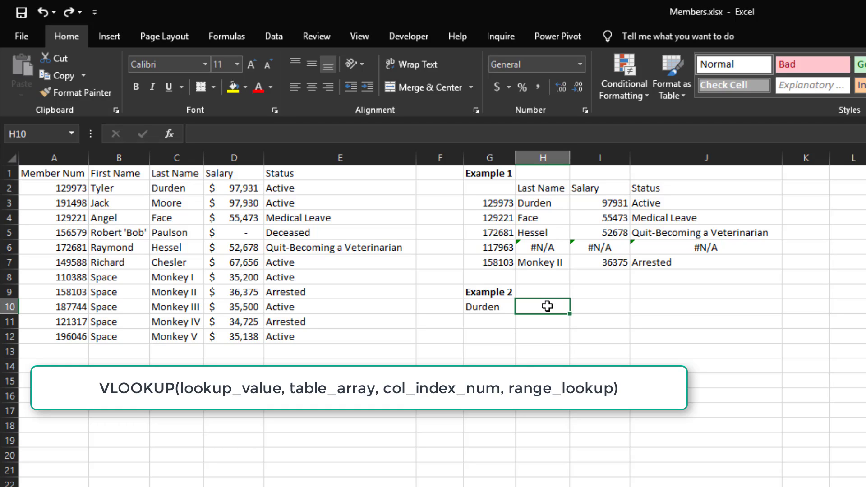
{"action": "type", "text": "="}
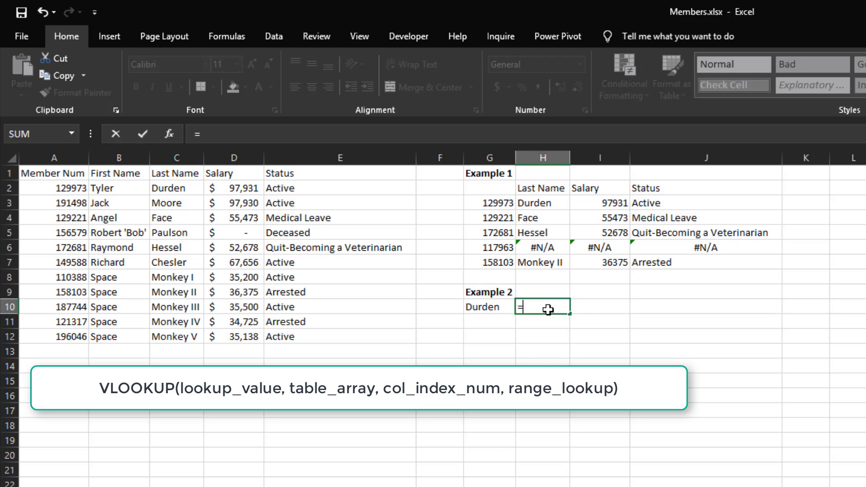
{"action": "type", "text": "vlookup"}
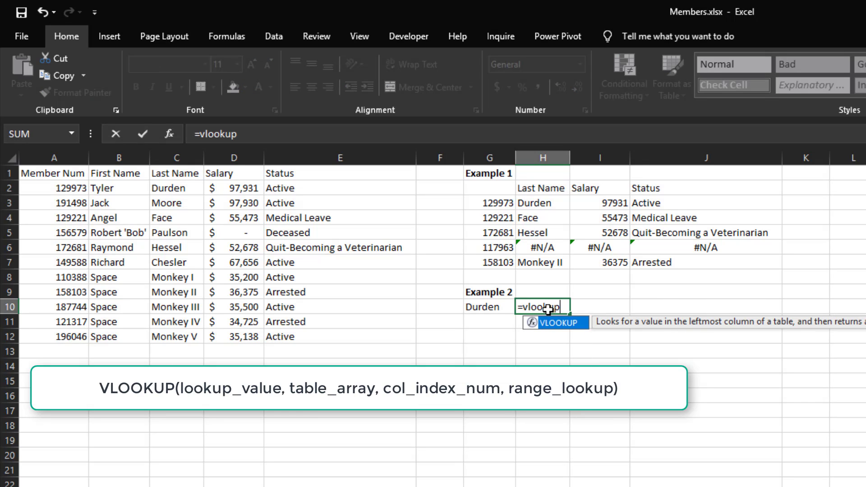
{"action": "type", "text": "("}
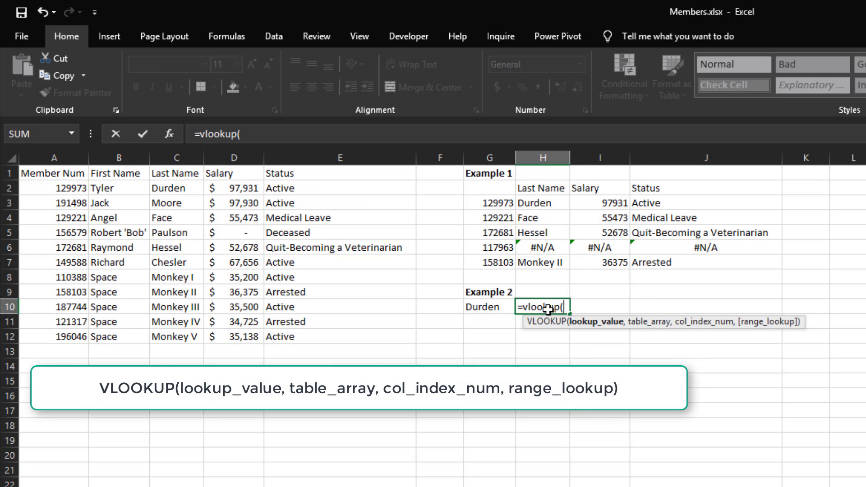
{"action": "left_click", "coordinate": [477, 310]}
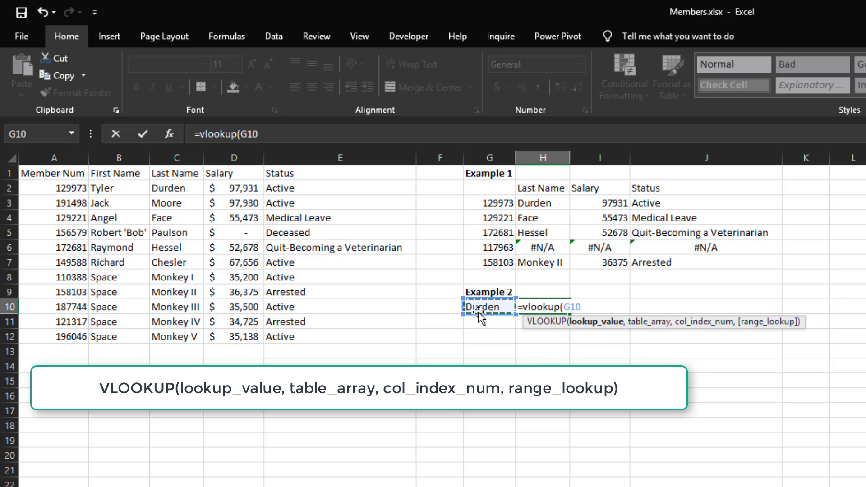
{"action": "type", "text": ","}
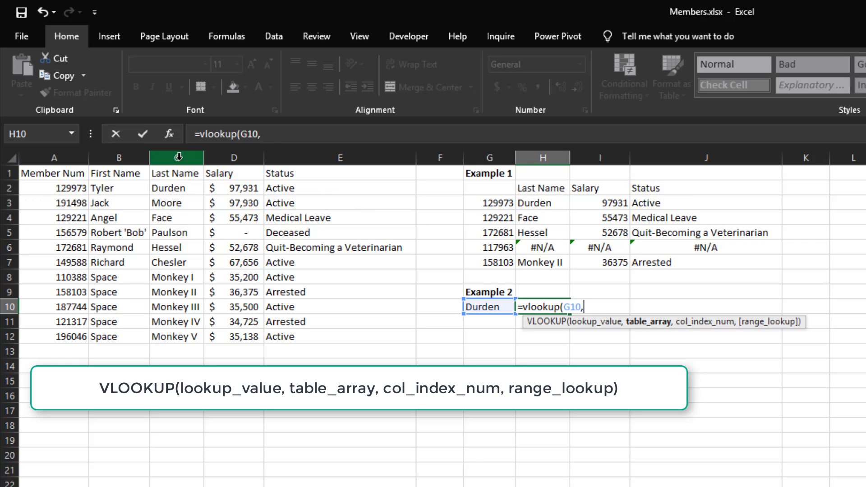
{"action": "left_click_drag", "start_coordinate": [178, 157], "coordinate": [323, 165]}
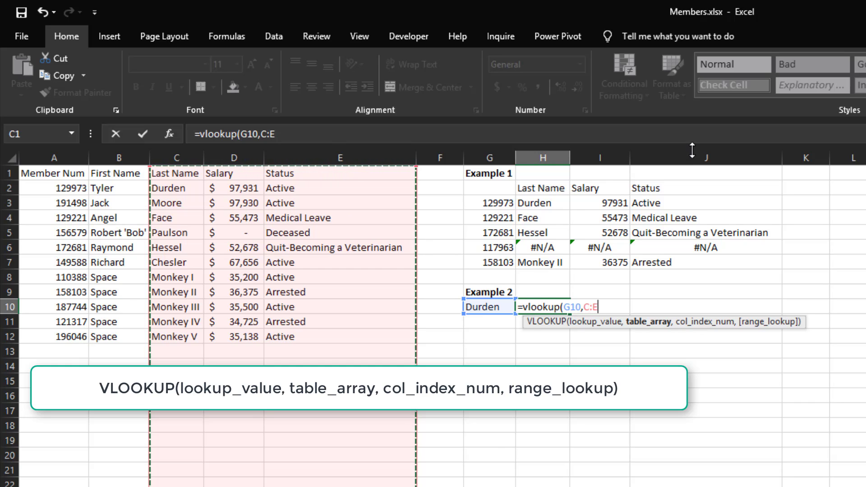
{"action": "type", "text": ","}
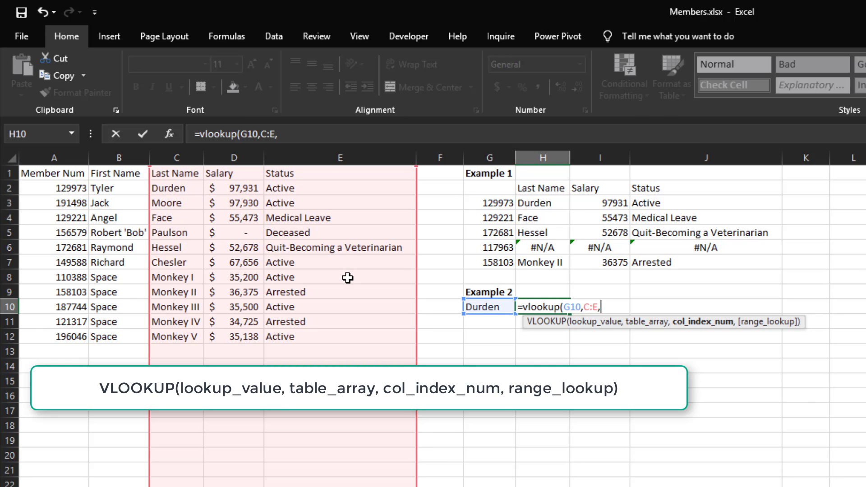
{"action": "type", "text": "1,"}
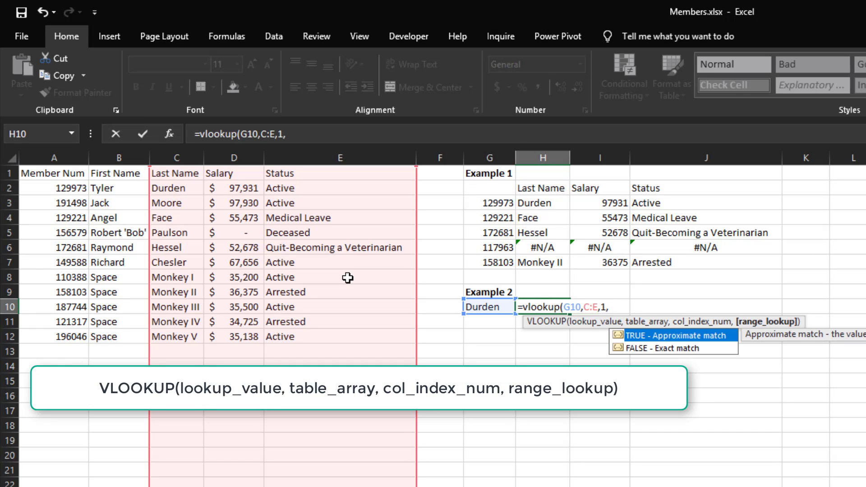
{"action": "type", "text": "False)"}
{"action": "key", "text": "Return"}
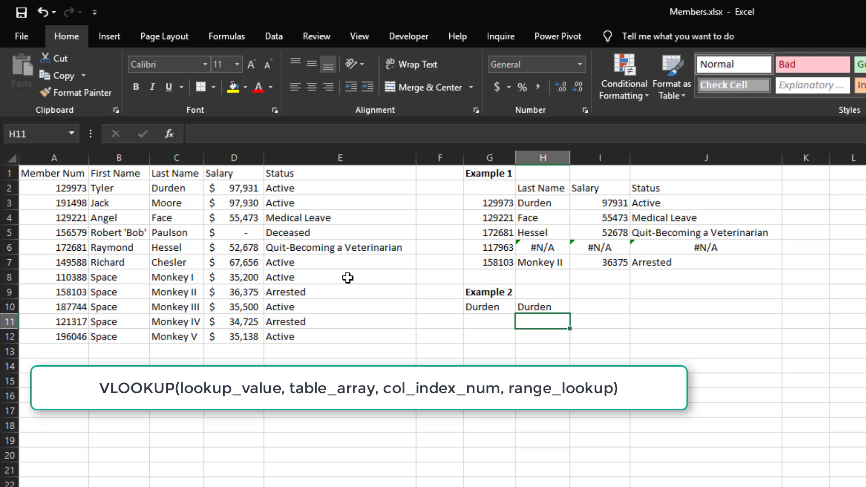
In I10, enter =VLOOKUP(G10,C:E,2,FALSE) to return the salary for the last name in G10
{"action": "key", "text": "Up"}
{"action": "key", "text": "Right"}
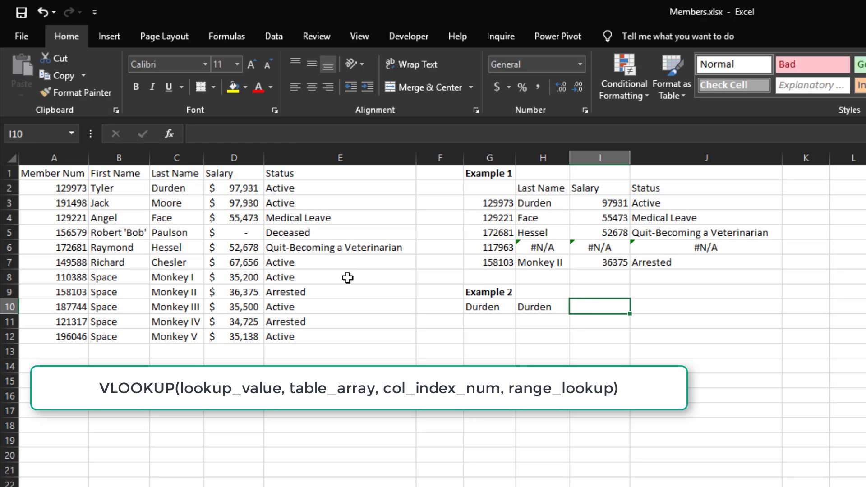
{"action": "type", "text": "=vlookup("}
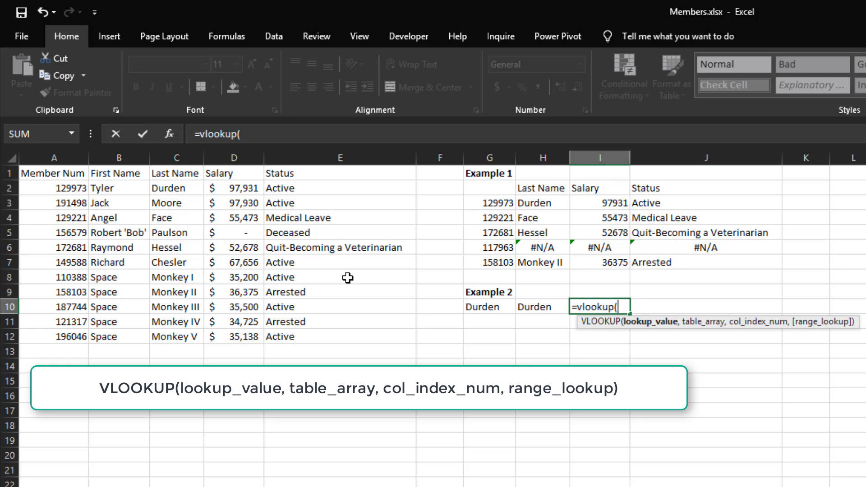
{"action": "key", "text": "Left"}
{"action": "key", "text": "Left"}
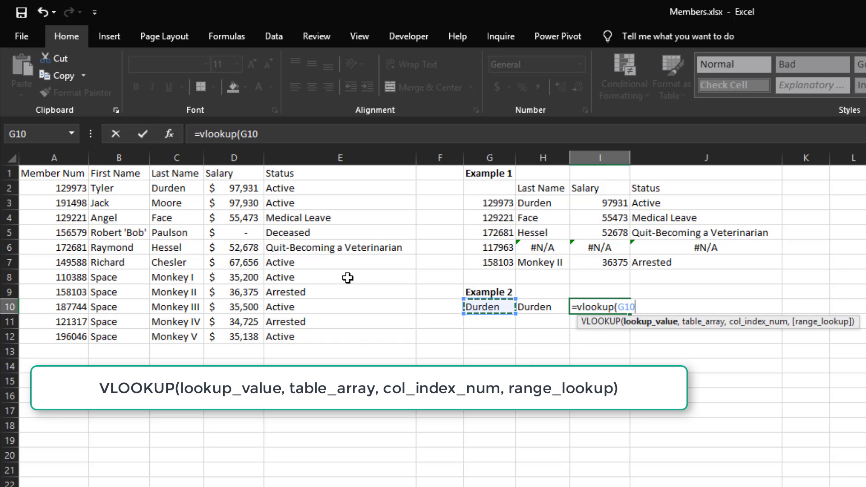
{"action": "type", "text": ","}
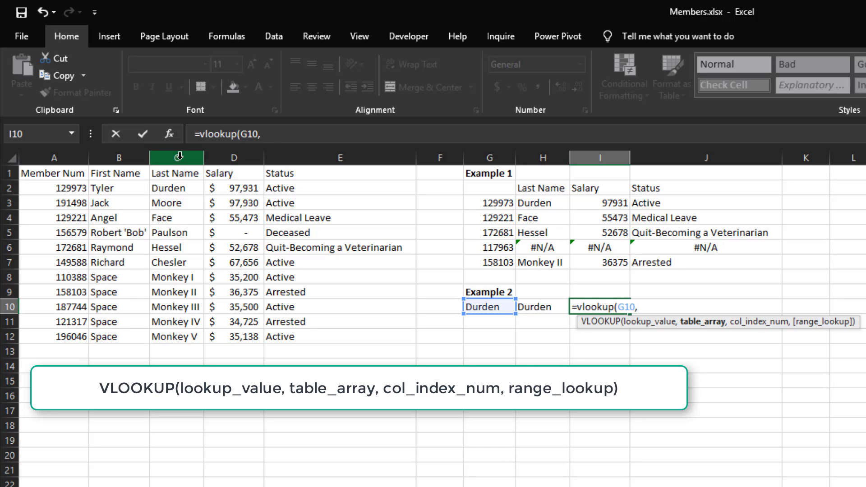
{"action": "left_click_drag", "start_coordinate": [179, 156], "coordinate": [302, 156]}
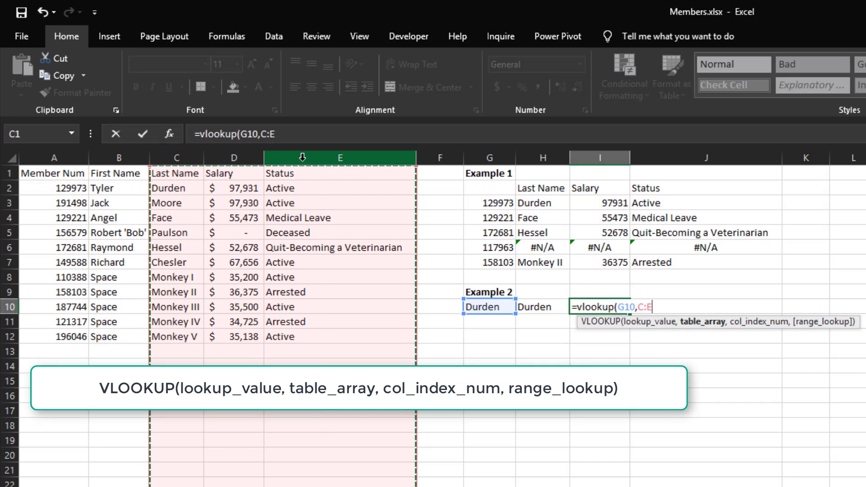
{"action": "type", "text": ","}
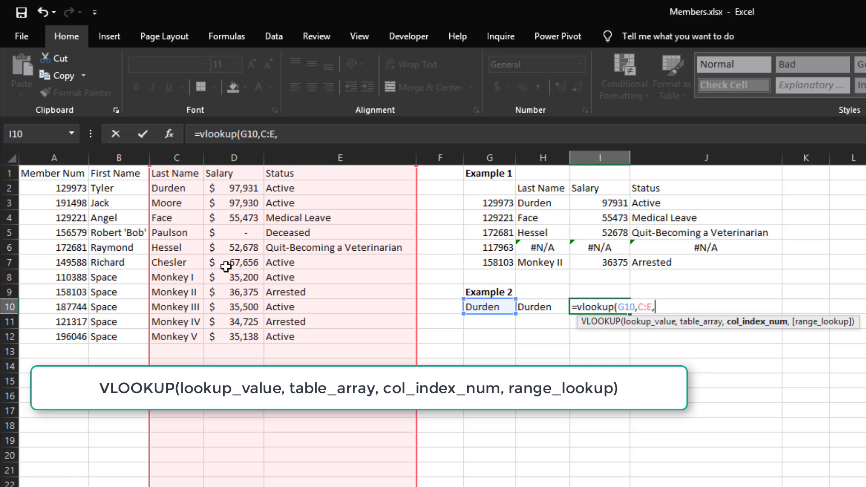
{"action": "type", "text": "2,"}
{"action": "key", "text": "BackSpace"}
{"action": "type", "text": "2,"}
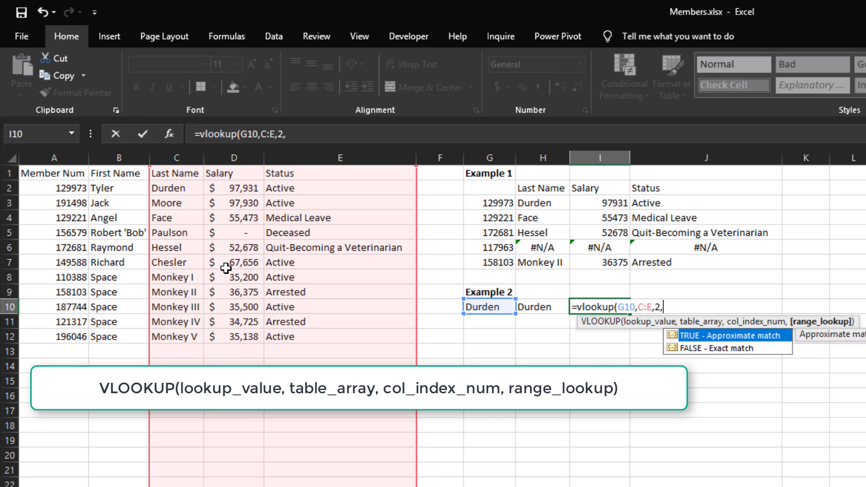
{"action": "type", "text": "False)"}
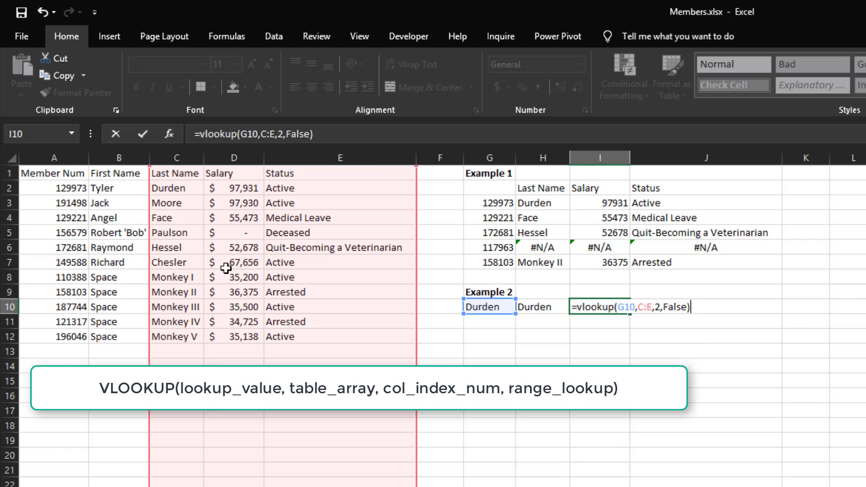
{"action": "key", "text": "Return"}
In J10, enter =VLOOKUP(G10,C:E,3,FALSE) to return the status for the last name in G10
{"action": "key", "text": "Up"}
{"action": "key", "text": "Right"}
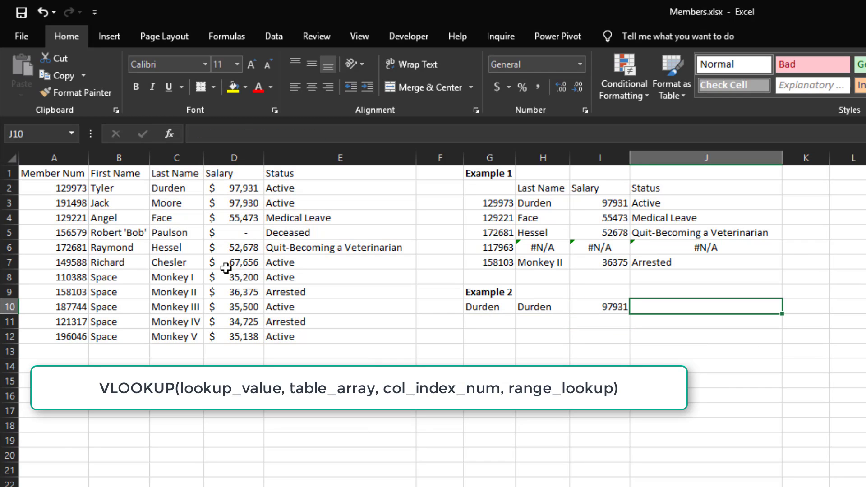
{"action": "type", "text": "=vloo"}
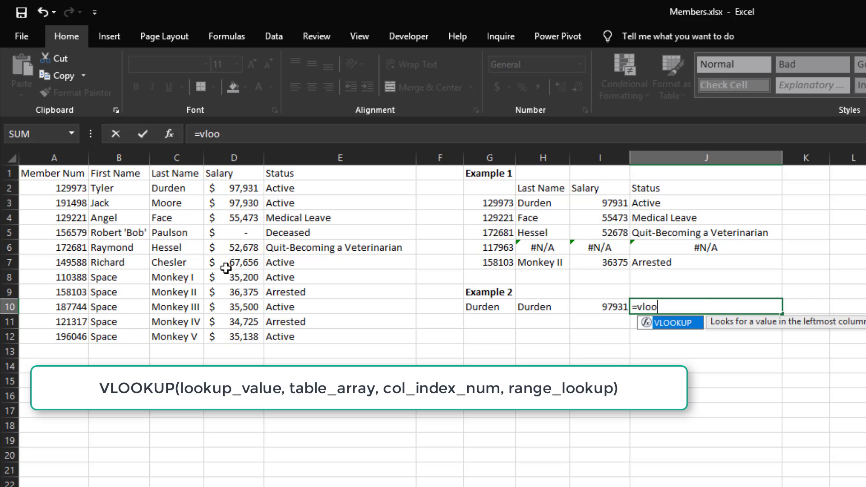
{"action": "type", "text": "kup("}
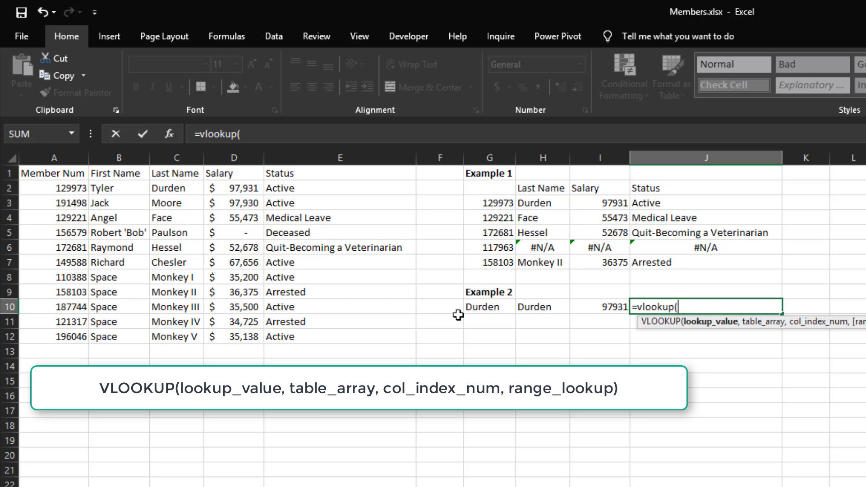
{"action": "left_click", "coordinate": [486, 308]}
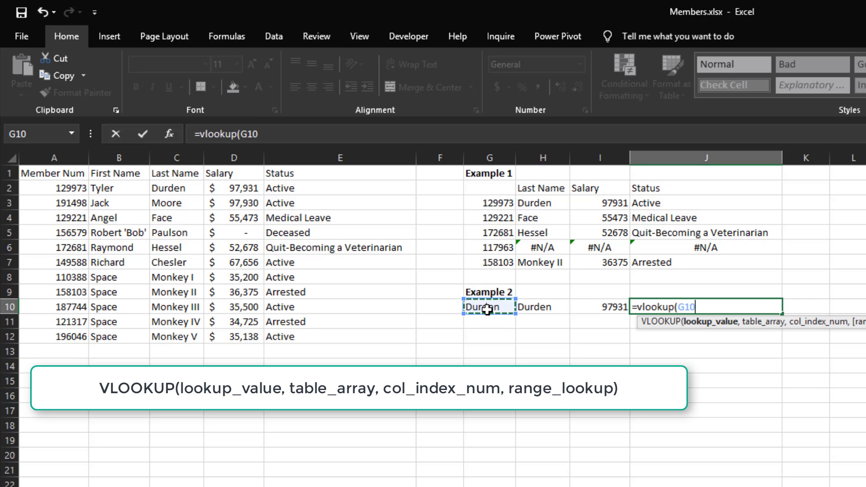
{"action": "type", "text": ","}
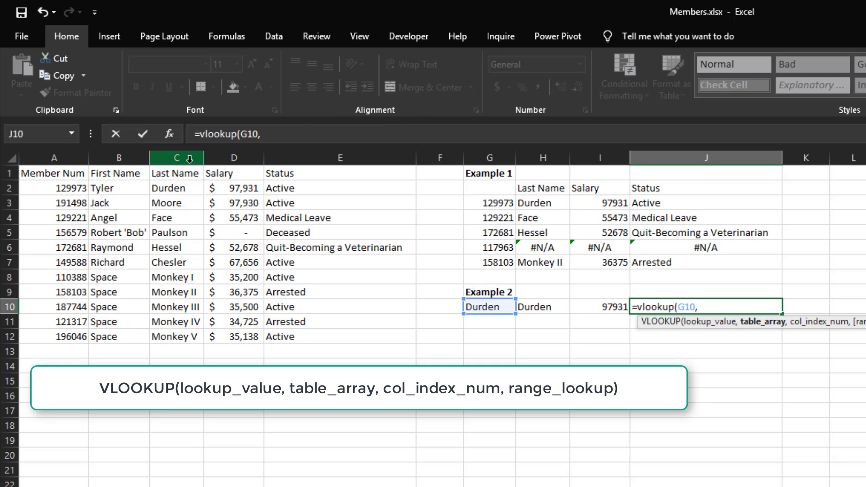
{"action": "left_click_drag", "start_coordinate": [182, 157], "coordinate": [315, 158]}
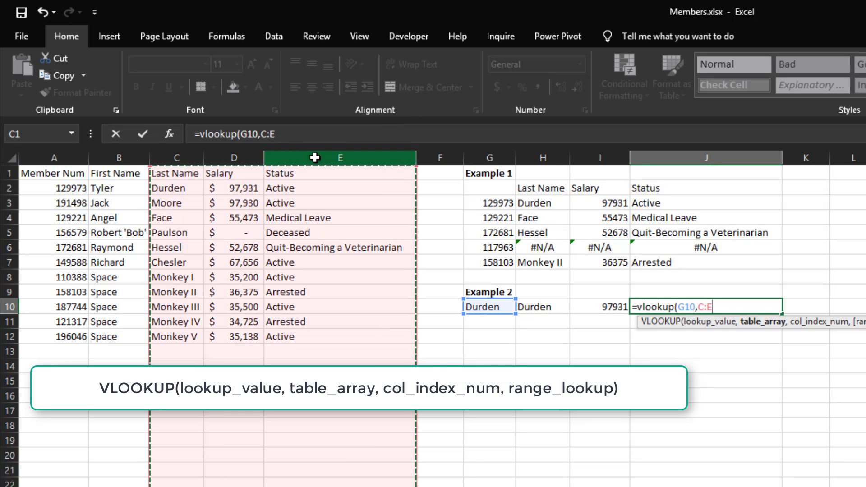
{"action": "type", "text": ","}
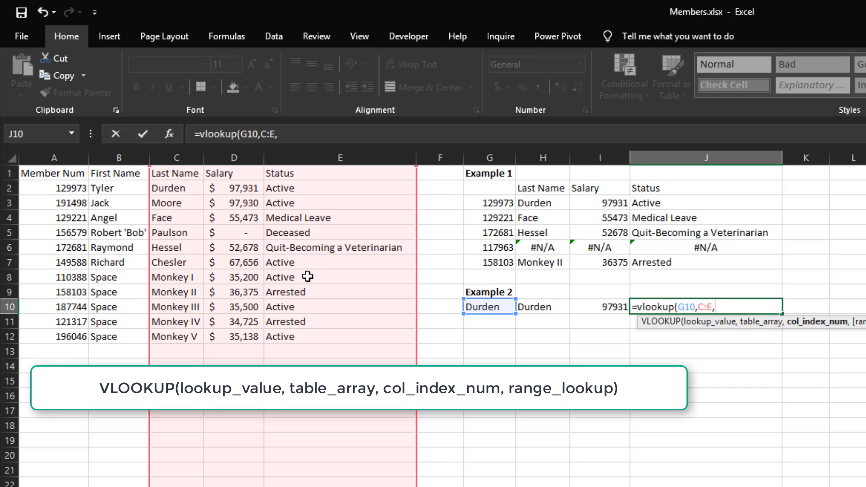
{"action": "type", "text": "3,False)"}
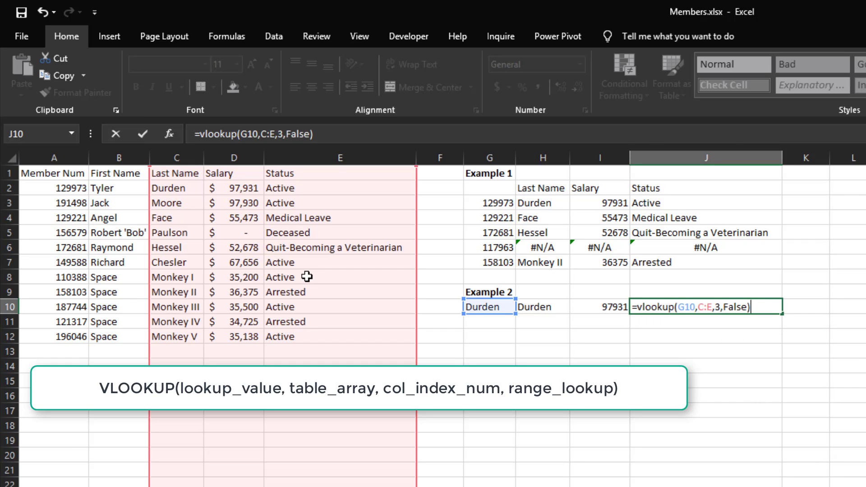
{"action": "key", "text": "Return"}
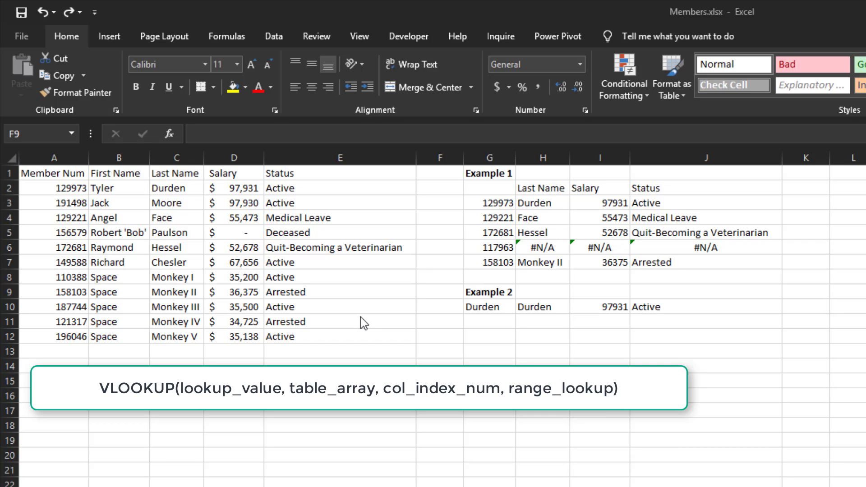
Move the member records in A2:E12 down one row and enter a duplicate of the first record's member number in A2
{"action": "left_click_drag", "start_coordinate": [67, 188], "coordinate": [293, 339]}
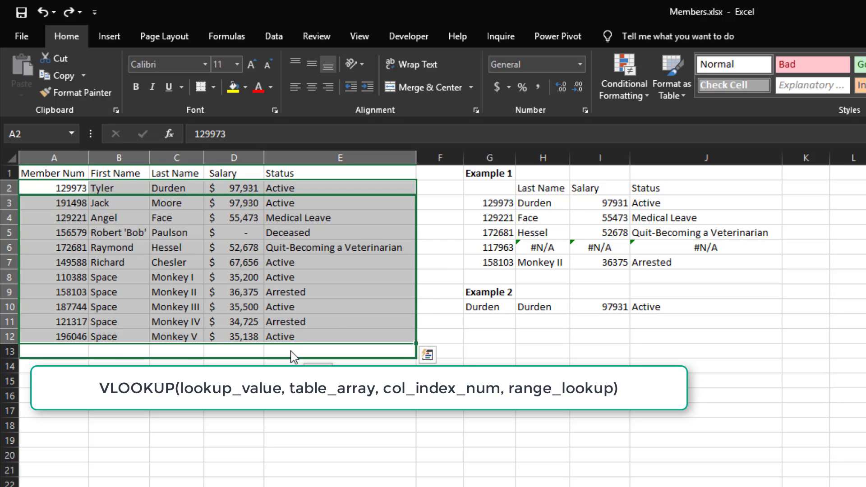
{"action": "left_click", "coordinate": [56, 185]}
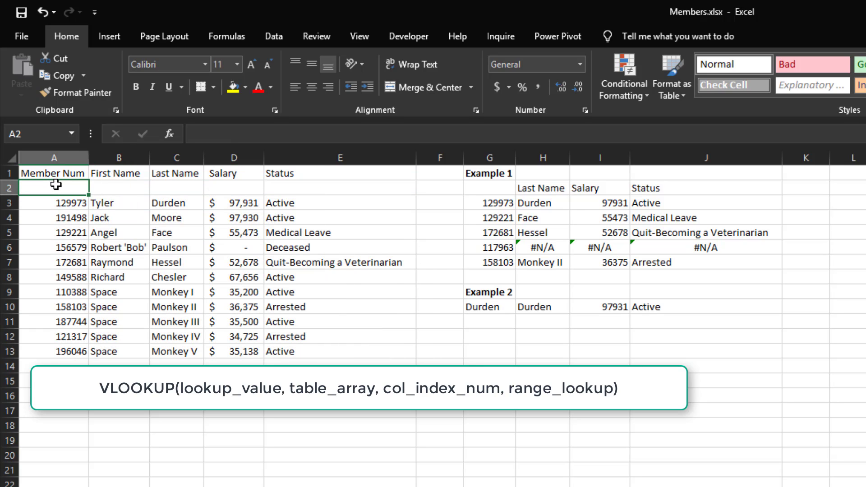
{"action": "type", "text": "12997"}
{"action": "type", "text": "3"}
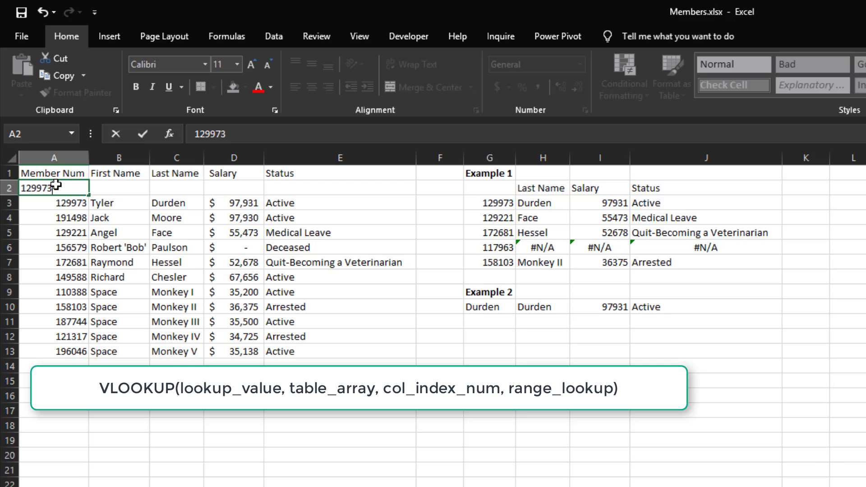
Complete the new record in row 2 with a first name, a last name, salary 1 and status Active
{"action": "key", "text": "Tab"}
{"action": "type", "text": "Spa"}
{"action": "key", "text": "Tab"}
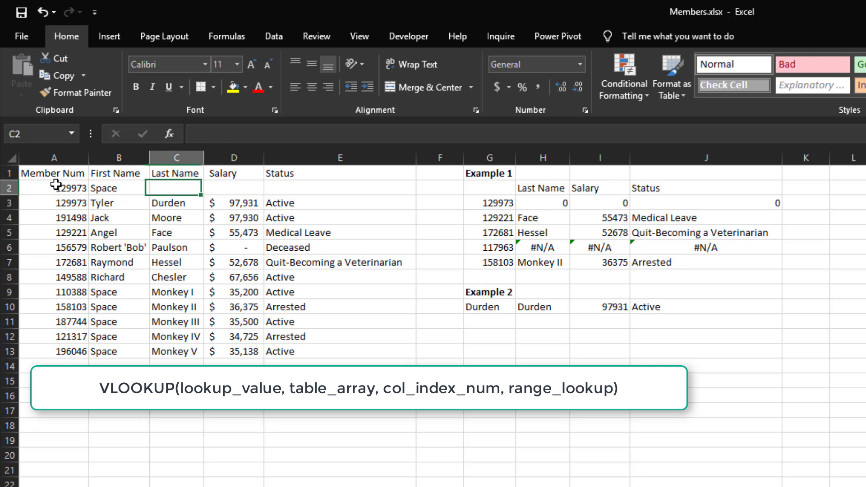
{"action": "type", "text": "Monkey VI"}
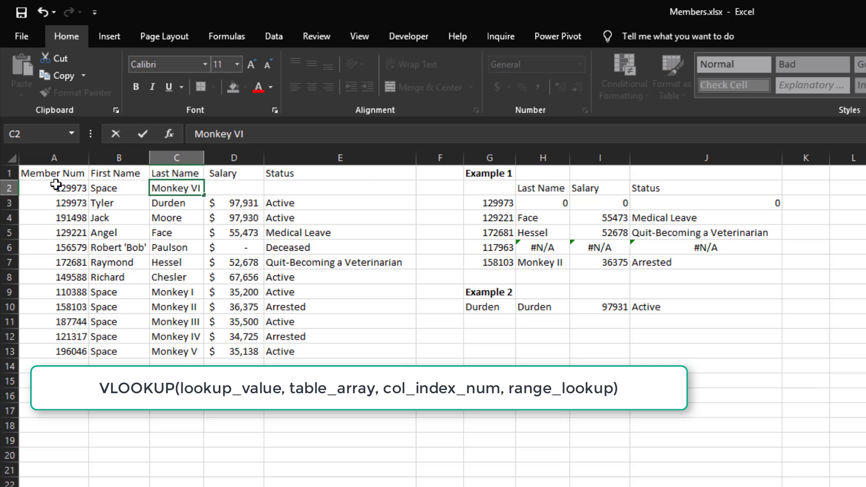
{"action": "key", "text": "Tab"}
{"action": "type", "text": "1"}
{"action": "key", "text": "Tab"}
{"action": "type", "text": "Active"}
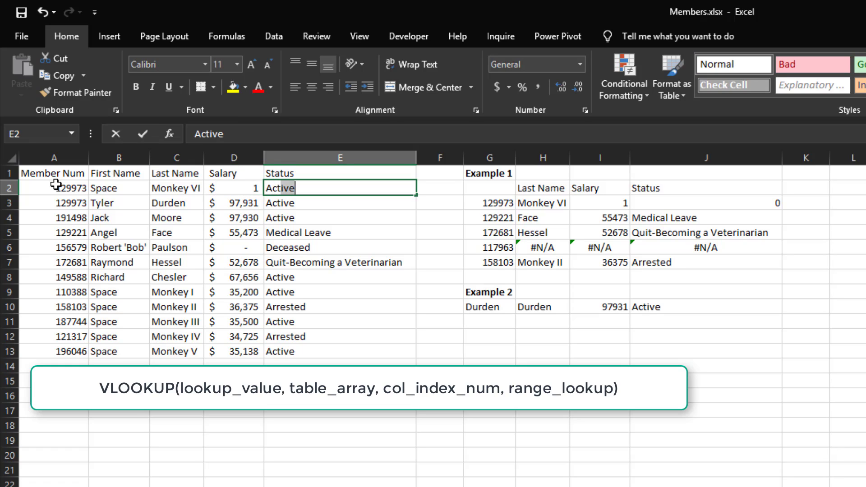
{"action": "key", "text": "Return"}
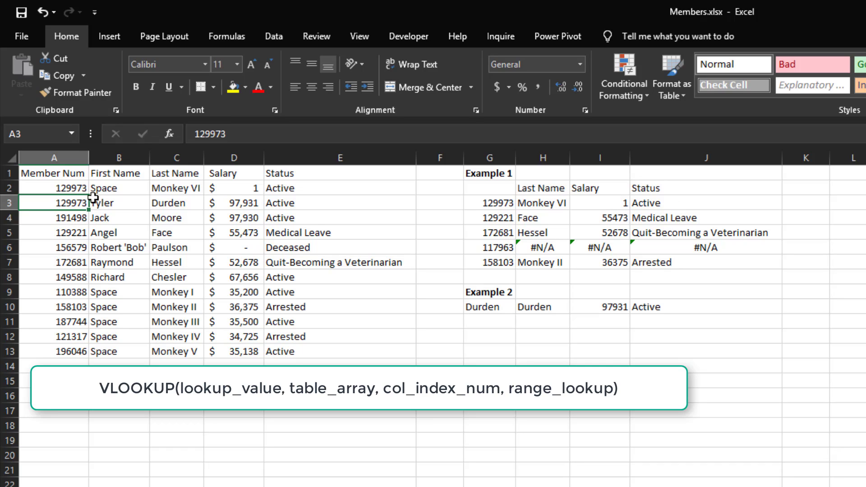
{"action": "left_click_drag", "start_coordinate": [57, 187], "coordinate": [284, 189]}
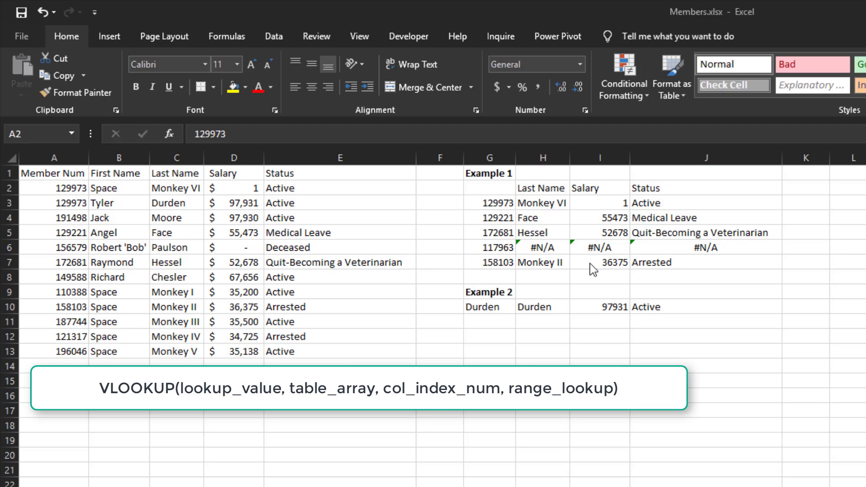
Re-enter the Example 2 lookup last name in G10 in all capital letters
{"action": "left_click", "coordinate": [490, 306]}
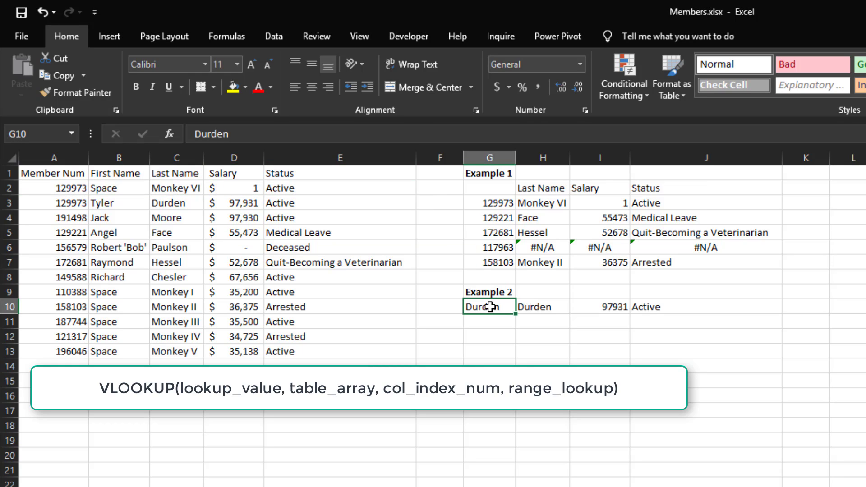
{"action": "type", "text": "DURDEN"}
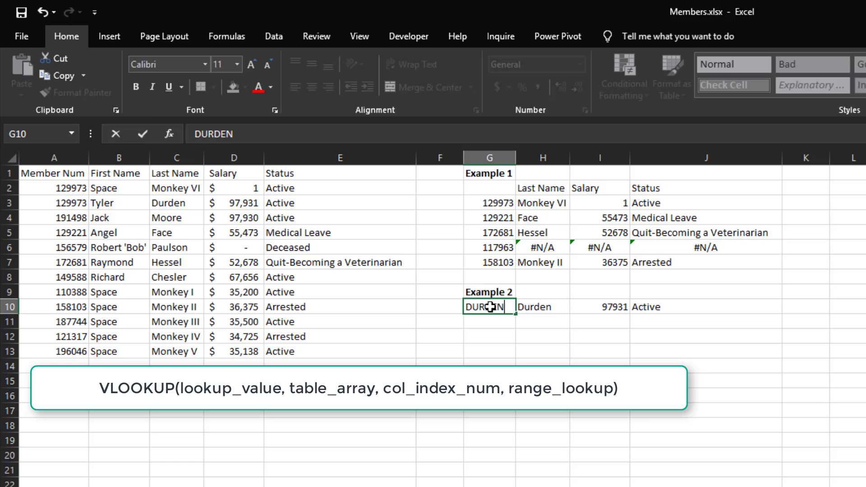
{"action": "key", "text": "Return"}
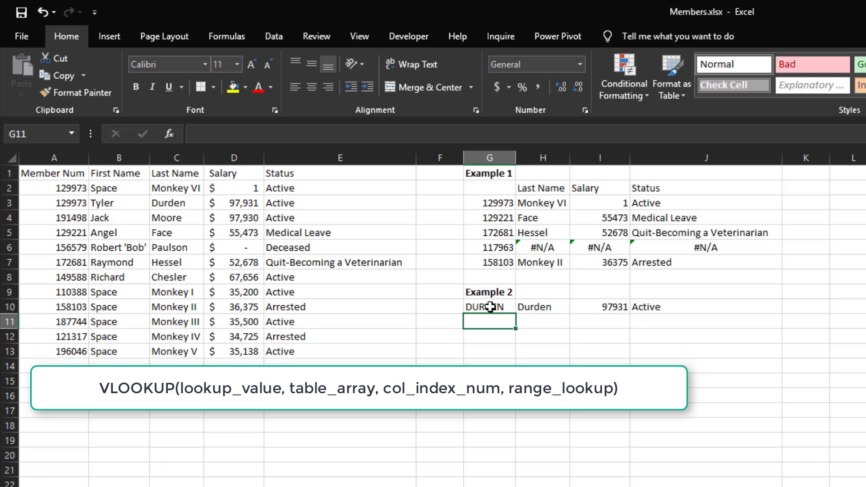